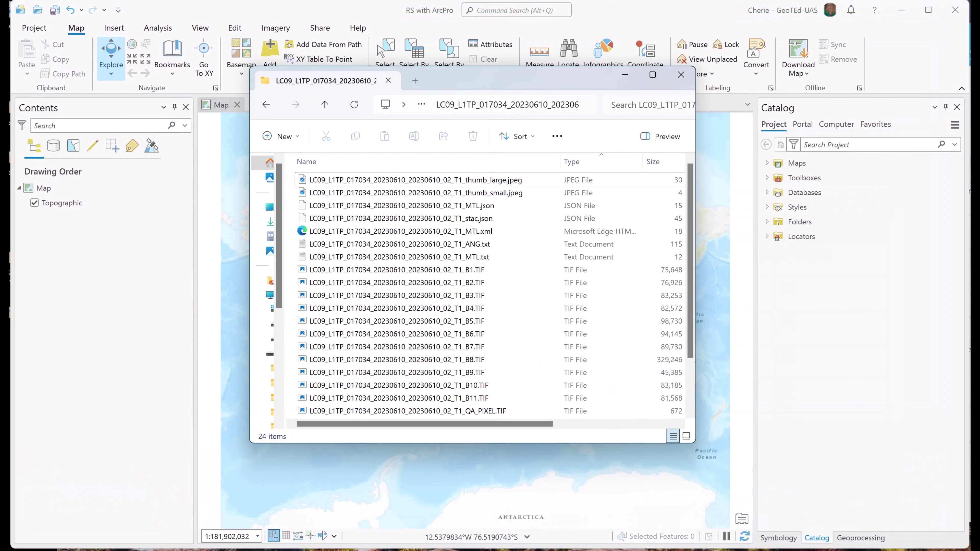
- Minimize the File Explorer window listing the LC09 B1–B11 TIF files to reveal the ArcGIS Pro map
mouse_move(535, 323)
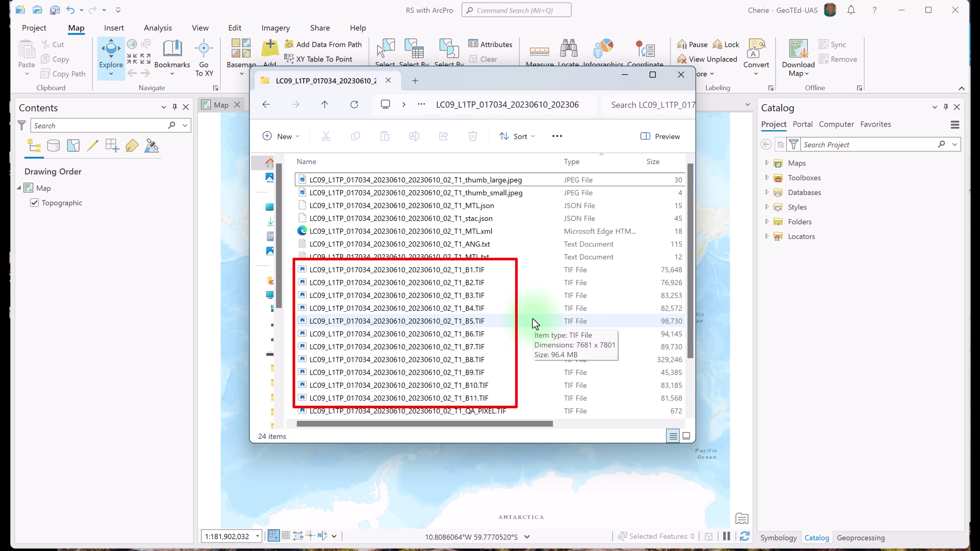
mouse_move(540, 300)
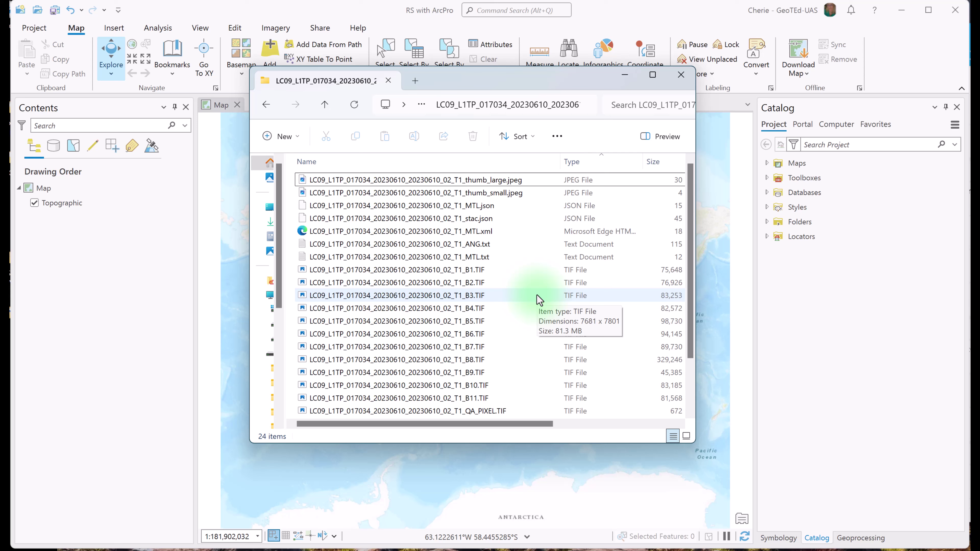
left_click(625, 75)
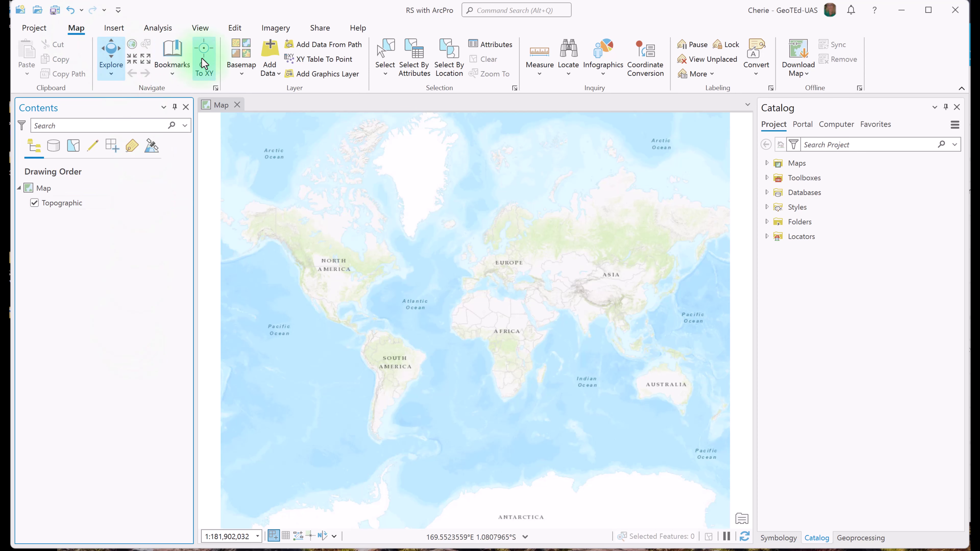
- Add B1.TIF through B11.TIF from the LC09 folder to the map
left_click(269, 58)
left_click(386, 230)
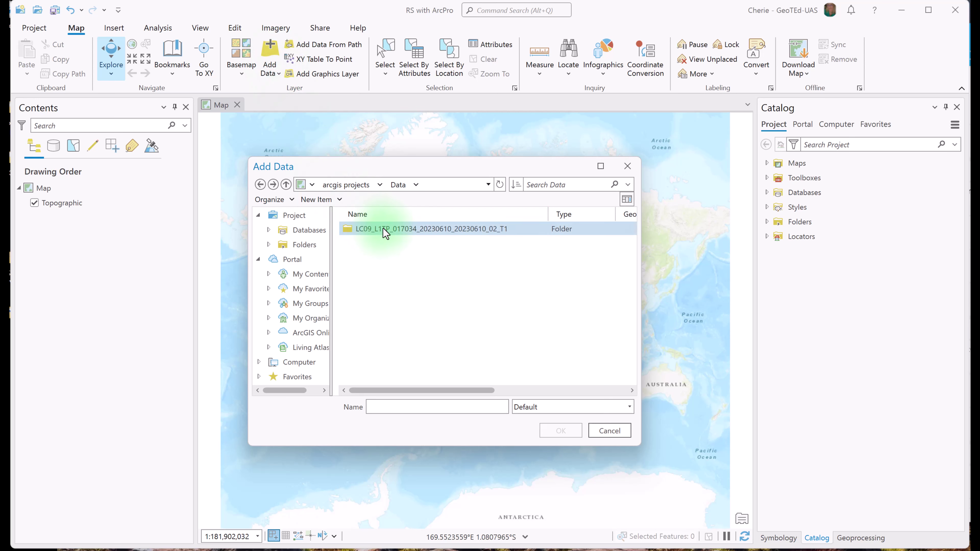
double_click(386, 230)
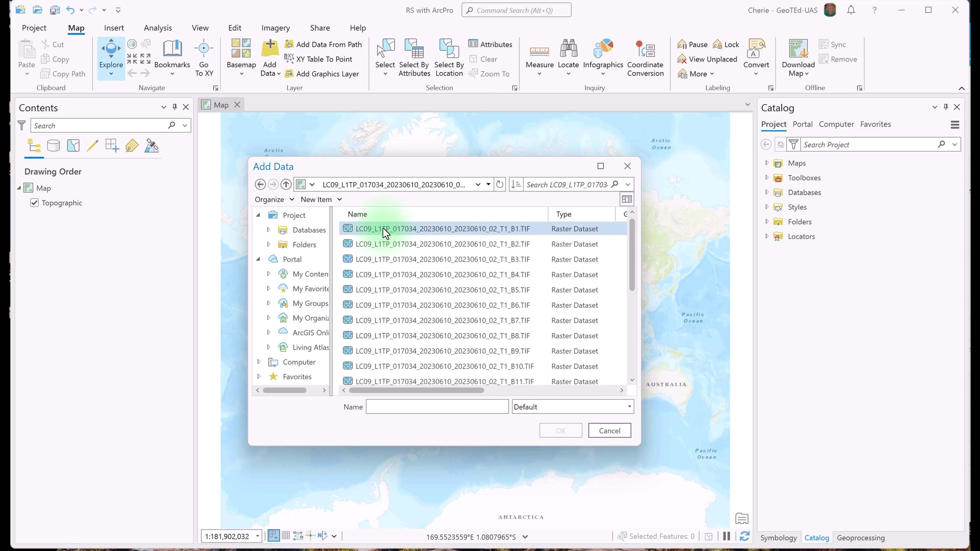
left_click(486, 228)
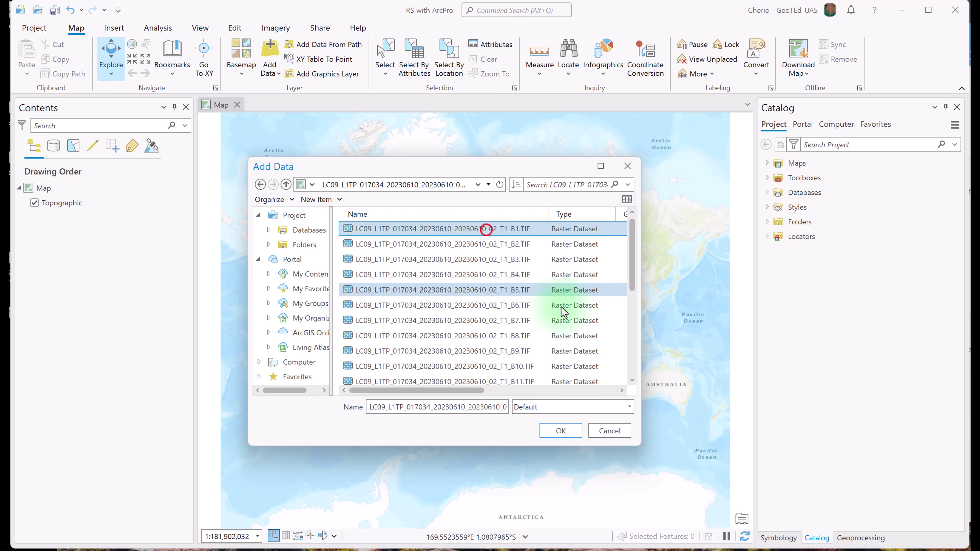
left_click(521, 382, "shift")
left_click(558, 431)
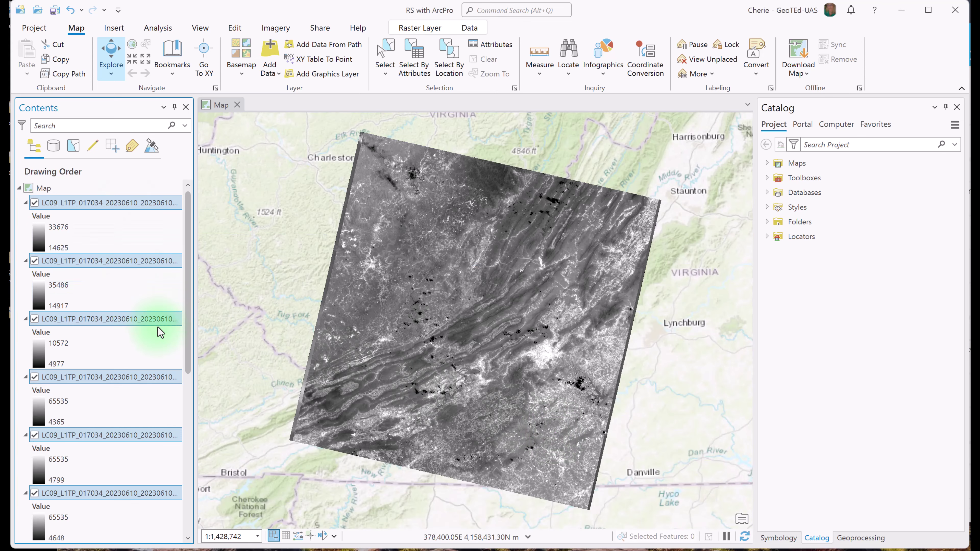
- Collapse the value legend of each of the eleven LC09 band layers in Contents
scroll(190, 398, "down", 3)
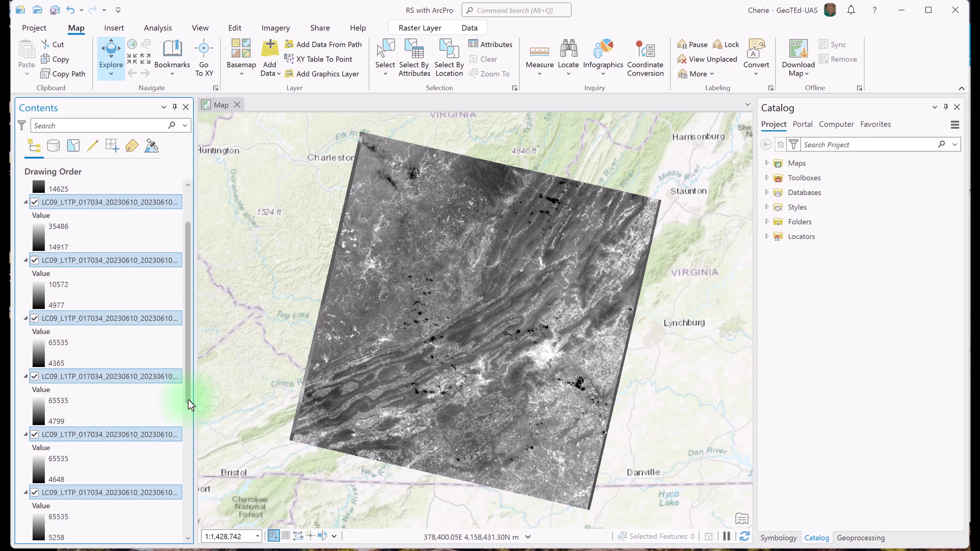
scroll(190, 405, "up", 3)
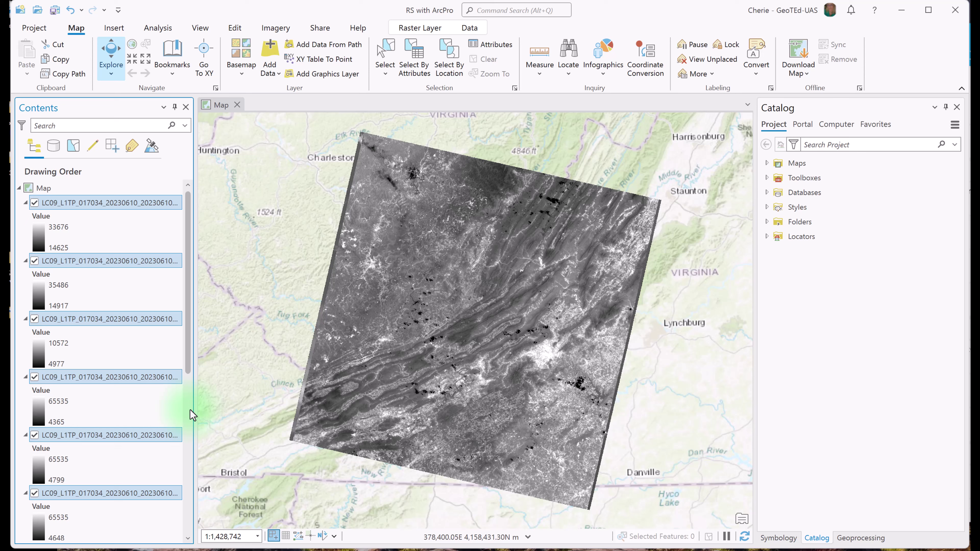
left_click(26, 202)
left_click(26, 217)
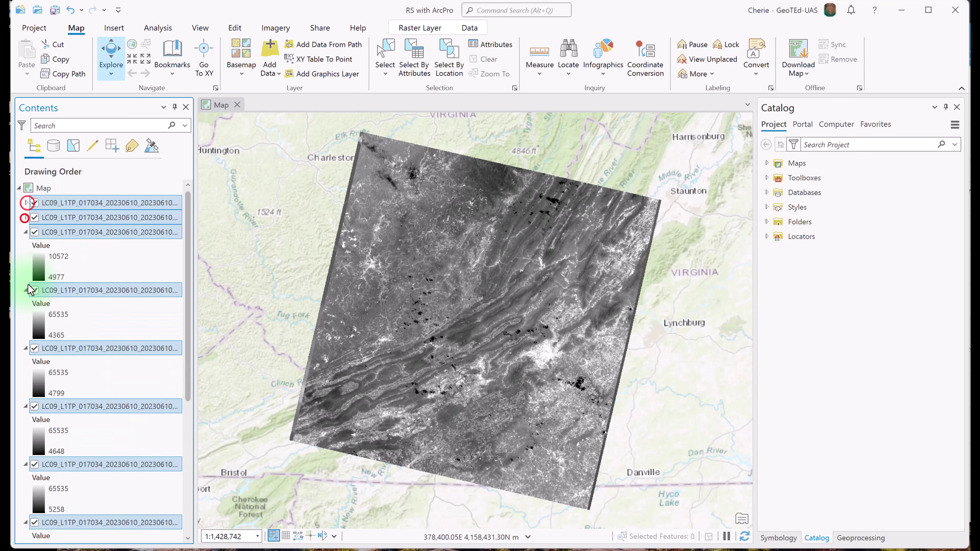
left_click(26, 231)
left_click(26, 246)
left_click(25, 262)
left_click(25, 275)
left_click(26, 290)
left_click(26, 305)
left_click(26, 319)
left_click(26, 334)
left_click(26, 349)
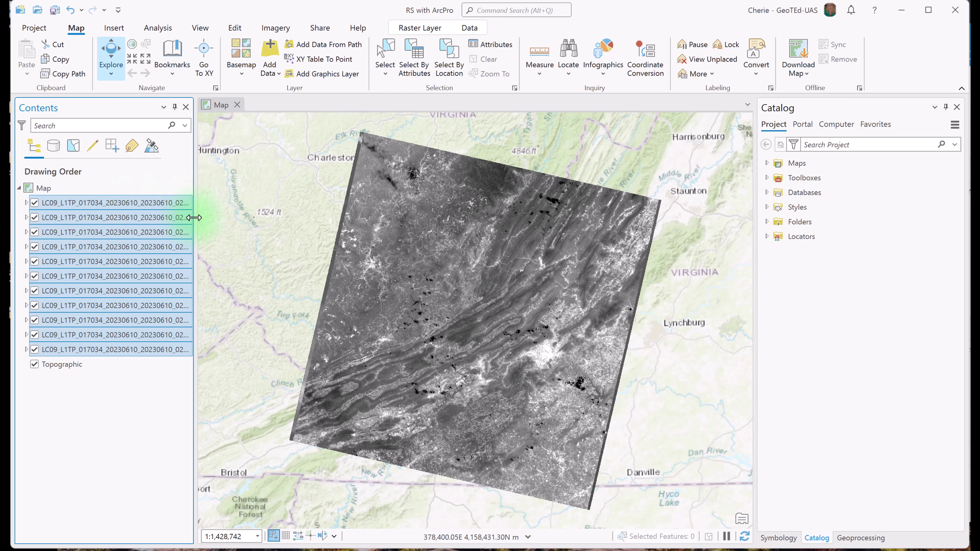
- Widen the Contents pane and drag the bands into order, B1 on top and B11 last
left_click_drag(194, 218, 230, 220)
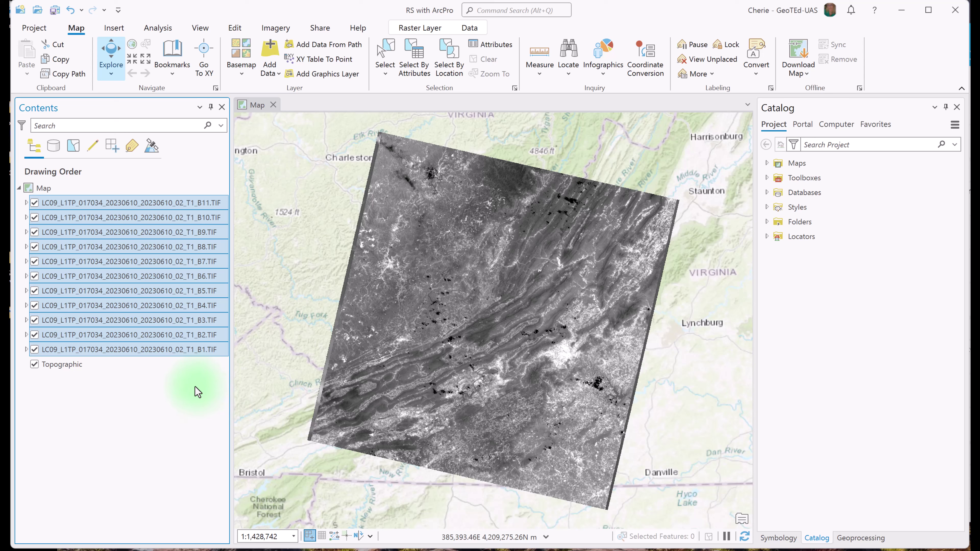
left_click(159, 367)
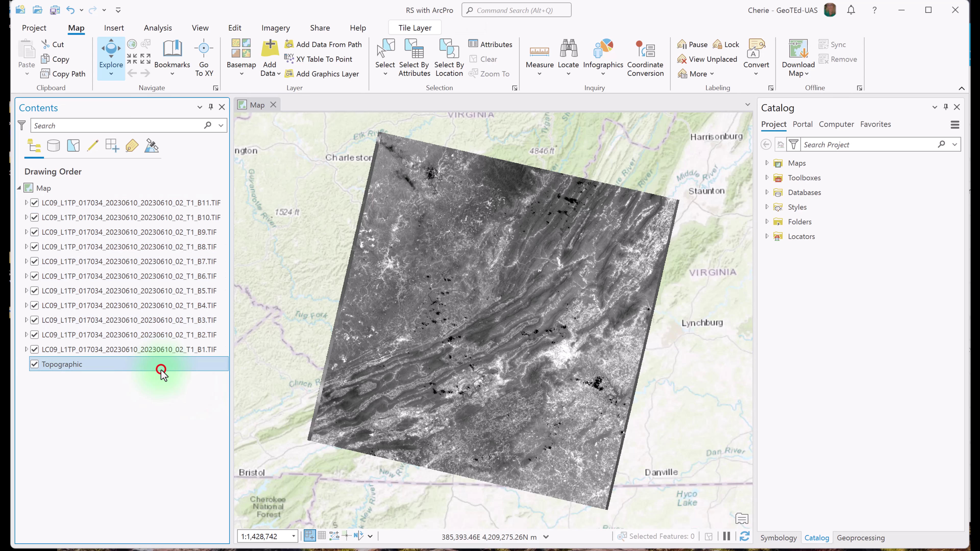
left_click_drag(142, 349, 136, 191)
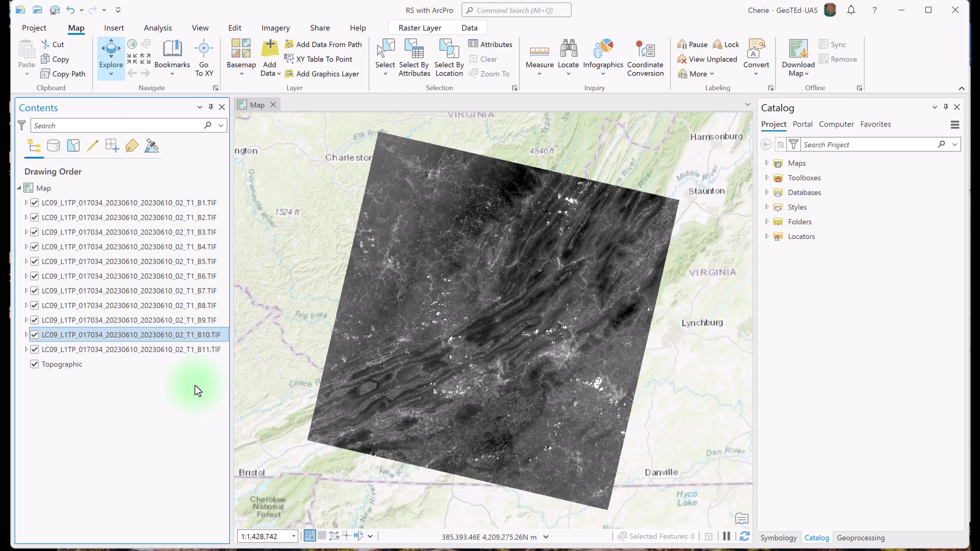
- Turn off B1 and B2, then expand B3's legend showing values 6975–46849
left_click(35, 203)
left_click(35, 218)
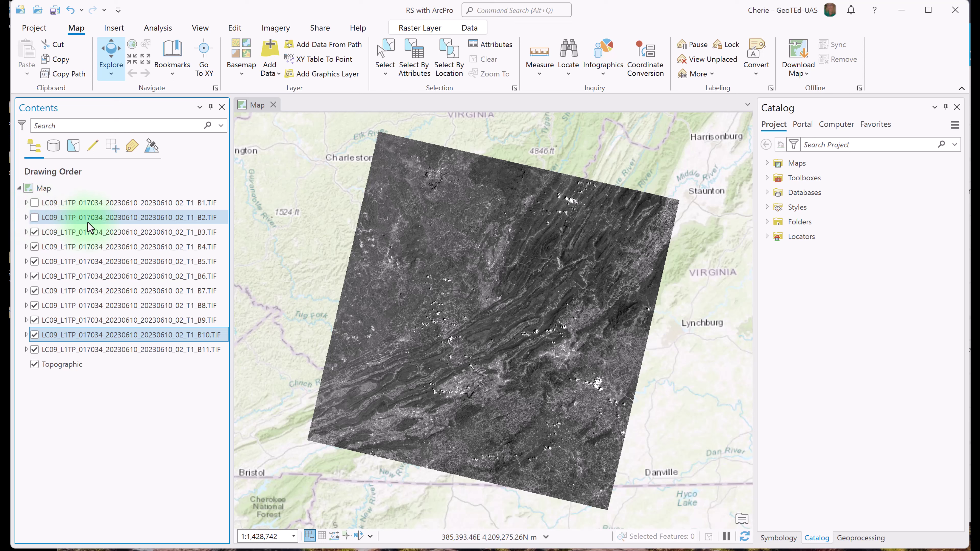
left_click(49, 233)
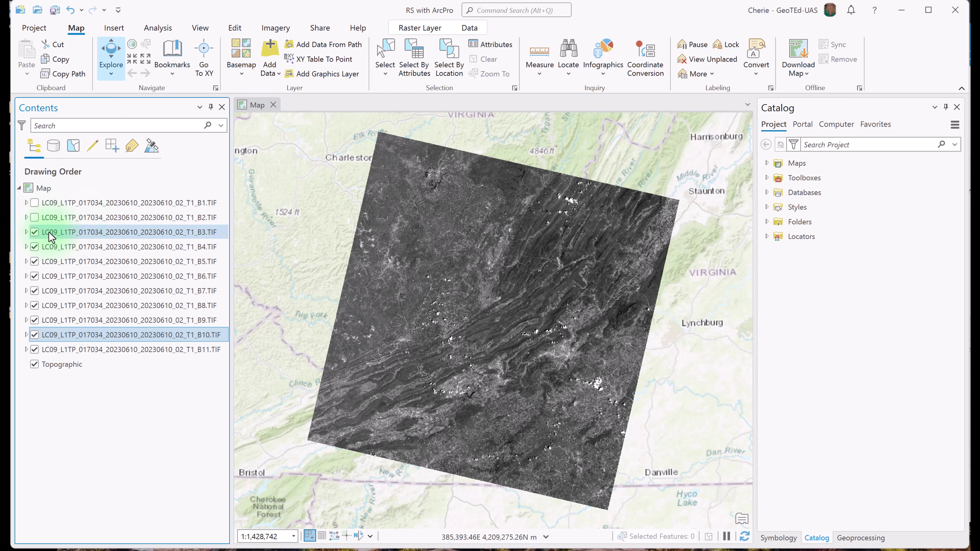
left_click(26, 232)
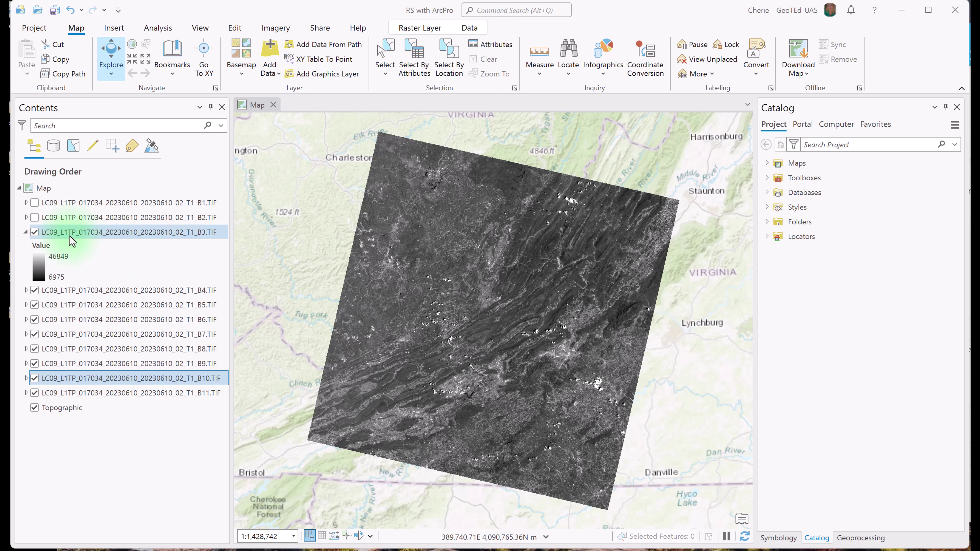
- Turn off B3, expand B4's legend (5955–53577), then turn off B4 to show B5
left_click(34, 233)
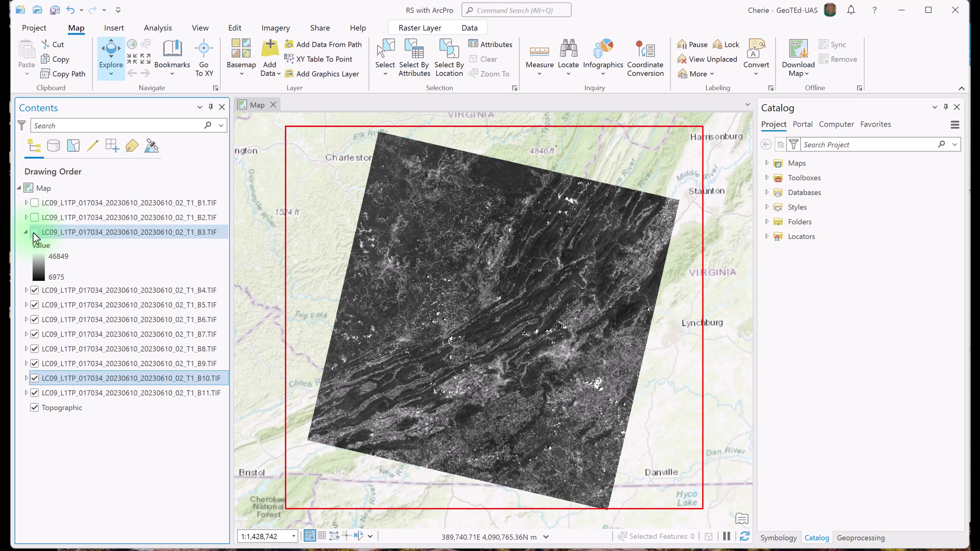
left_click(26, 290)
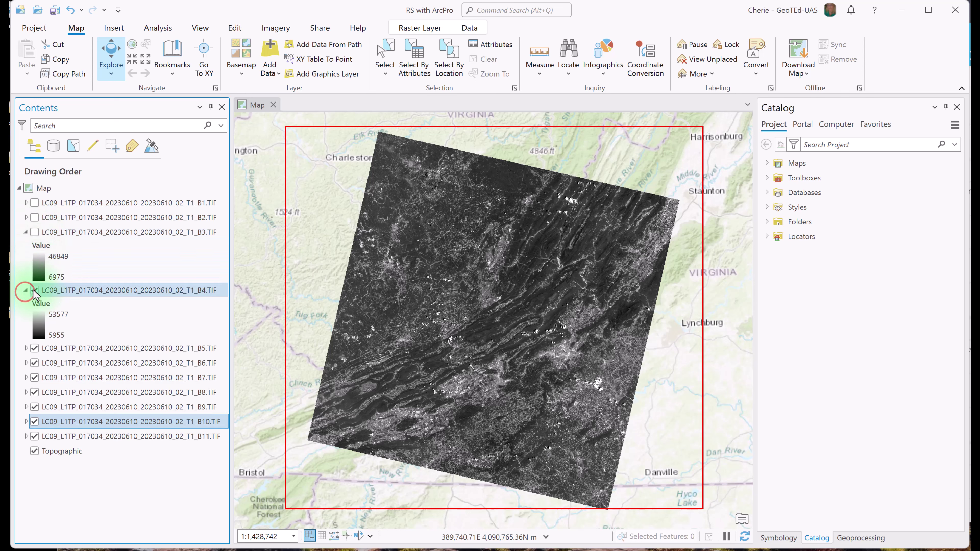
left_click(34, 290)
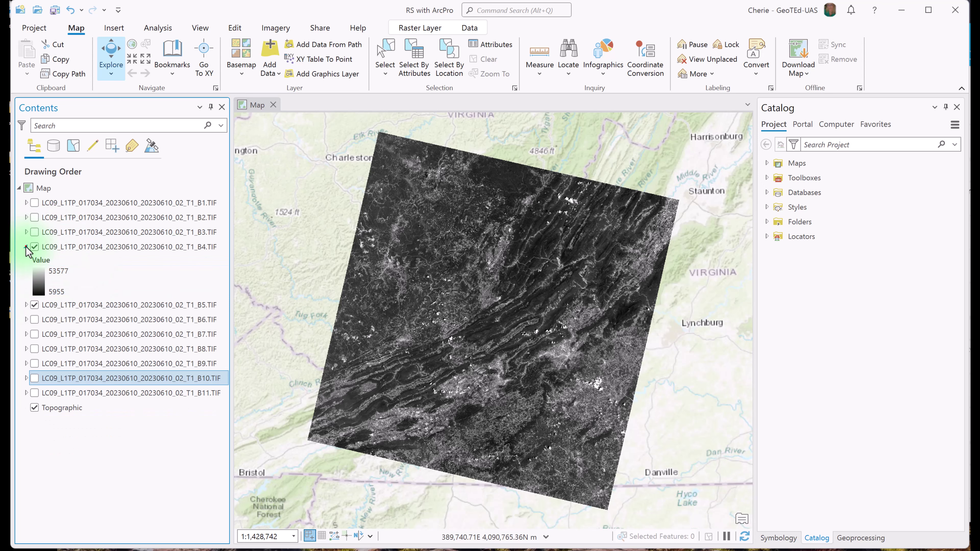
- Collapse B4's legend, hide the Topographic basemap, and select B4 for the raster layer tools
left_click(26, 247)
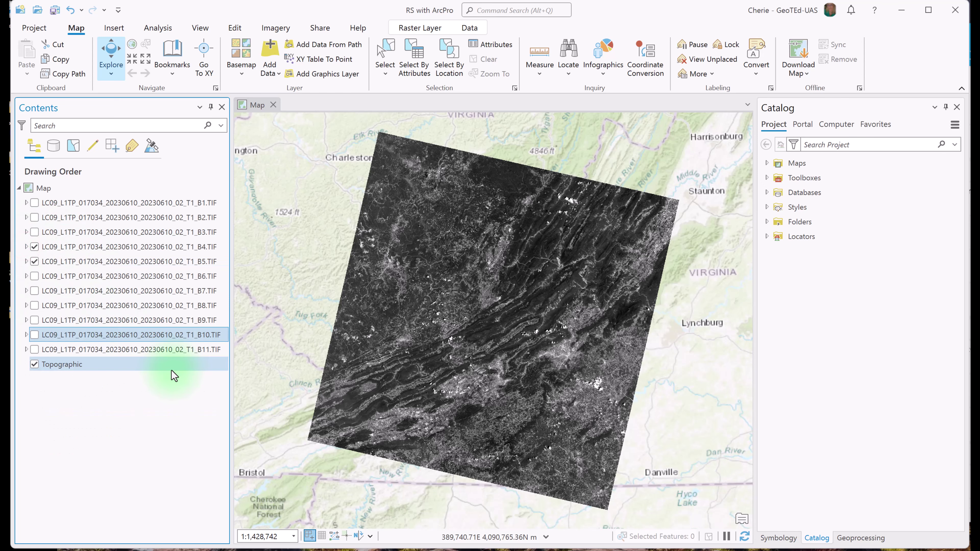
left_click(35, 365)
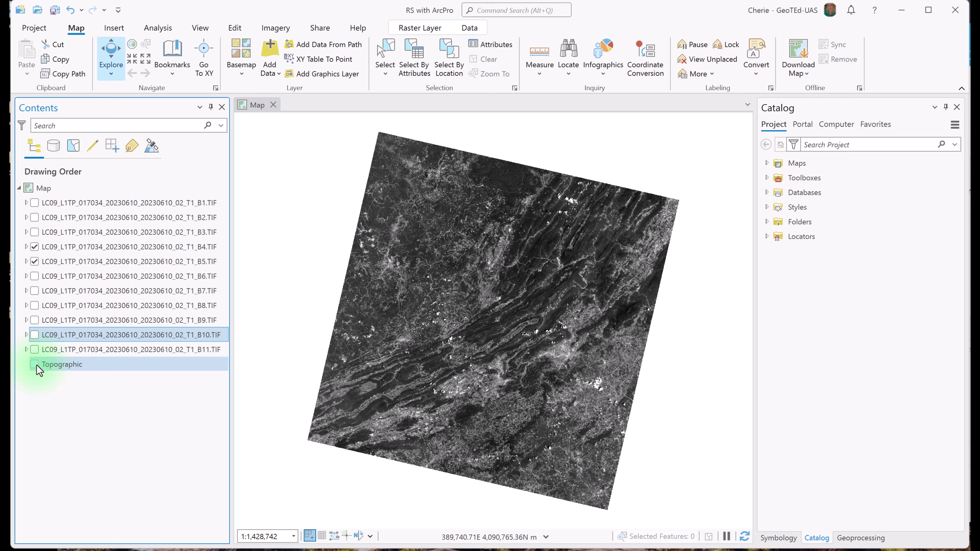
left_click(186, 251)
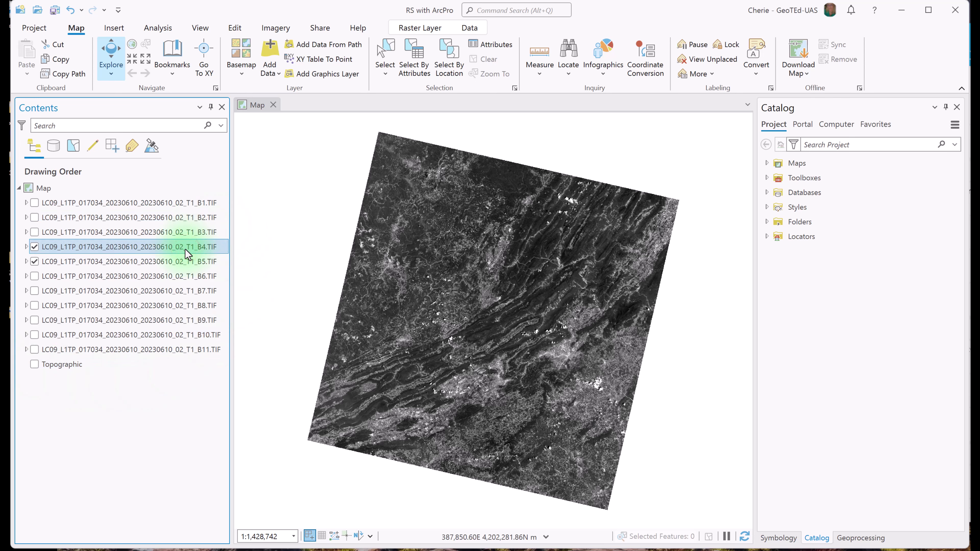
left_click(414, 30)
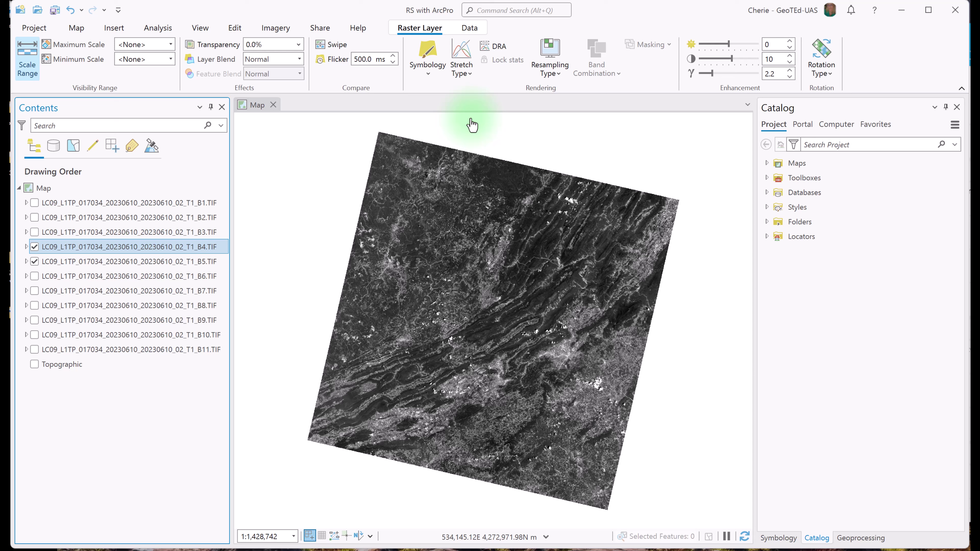
left_click(298, 45)
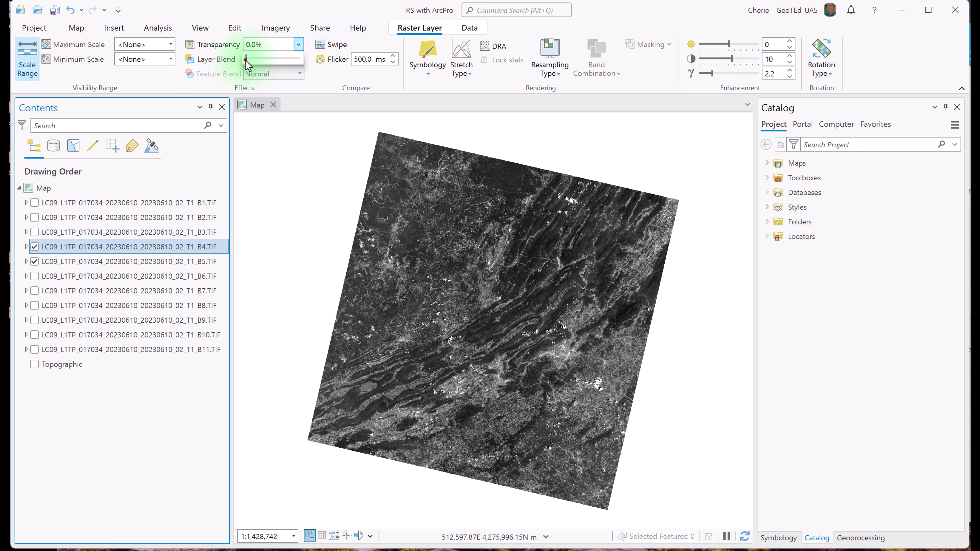
left_click_drag(245, 59, 277, 204)
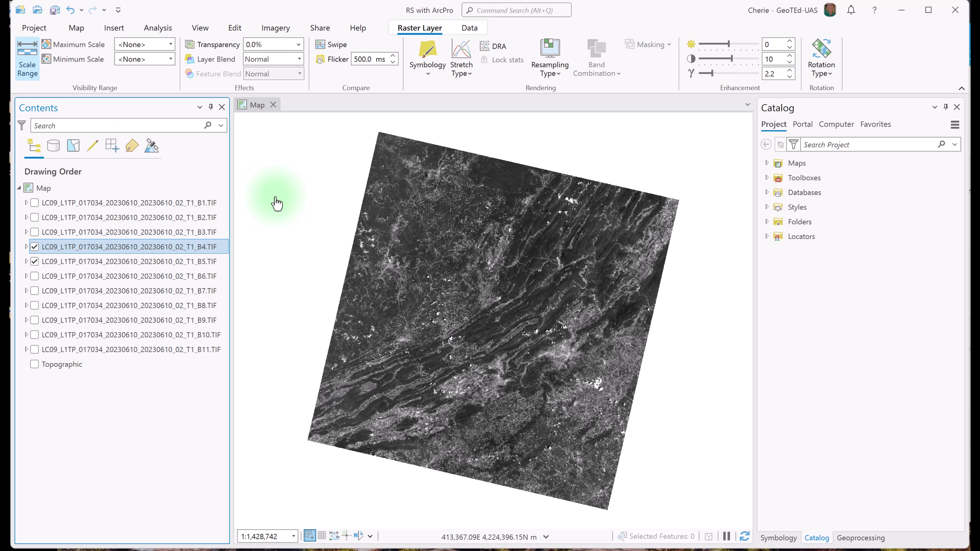
- Turn on Swipe and drag across the map to compare band B4 against B5 beneath
left_click(281, 60)
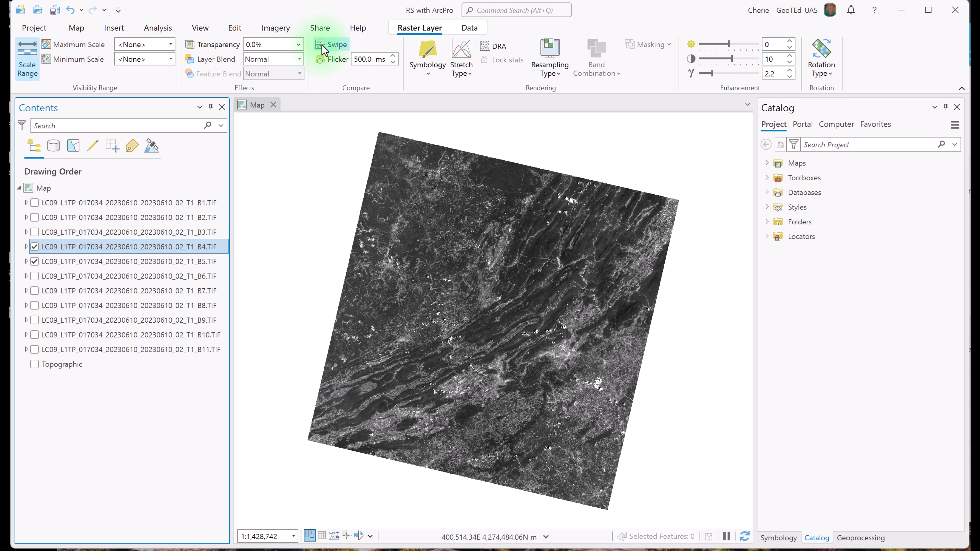
left_click(331, 45)
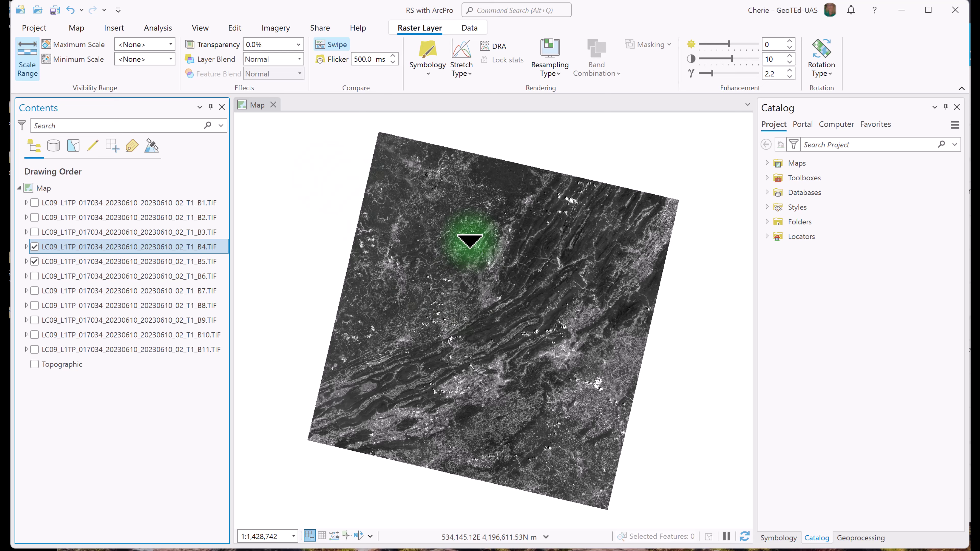
mouse_move(470, 225)
left_mouse_down()
mouse_move(479, 376)
mouse_move(485, 256)
mouse_move(487, 297)
mouse_move(455, 297)
mouse_move(459, 376)
mouse_move(480, 255)
left_mouse_up()
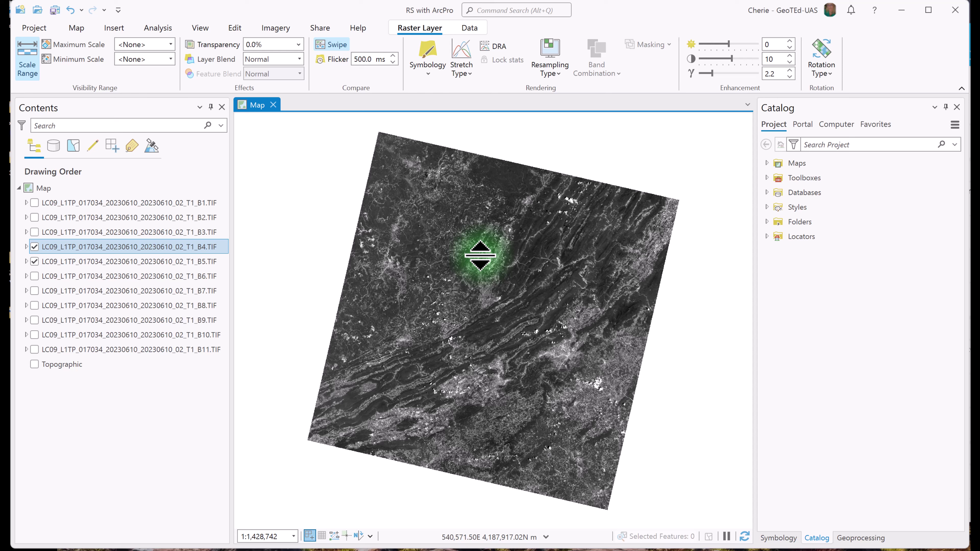
left_click(156, 250)
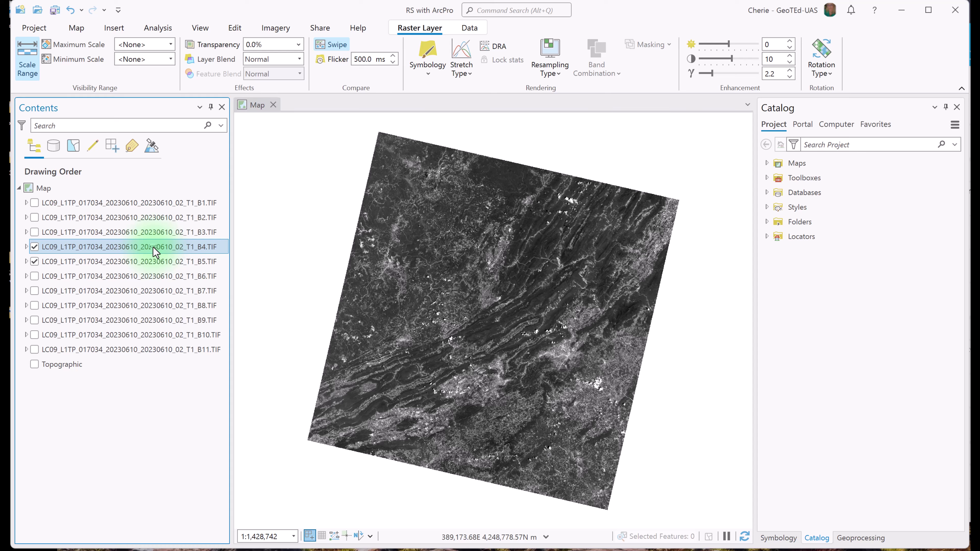
- Open B4's layer properties and review its Source raster information: columns, rows and band count
right_click(155, 250)
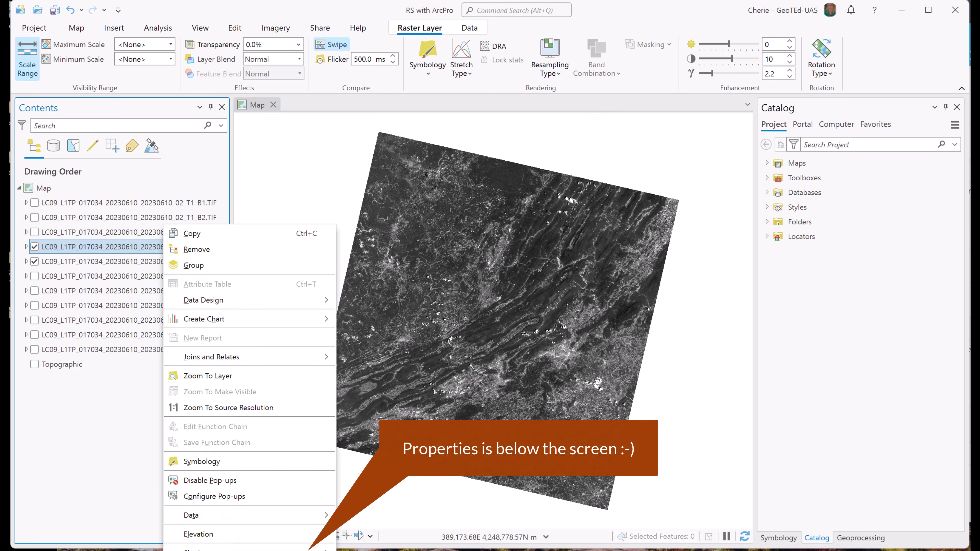
left_click(185, 550)
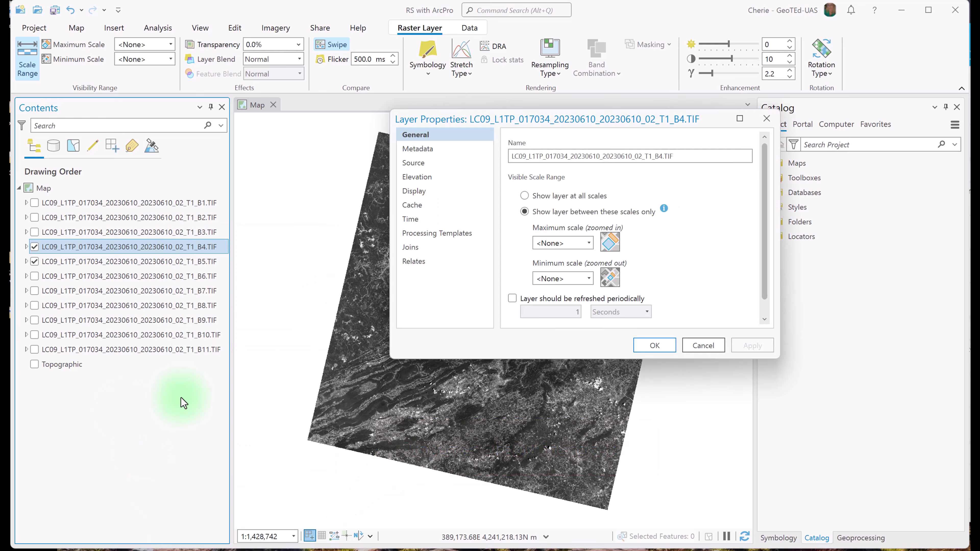
left_click_drag(464, 120, 341, 135)
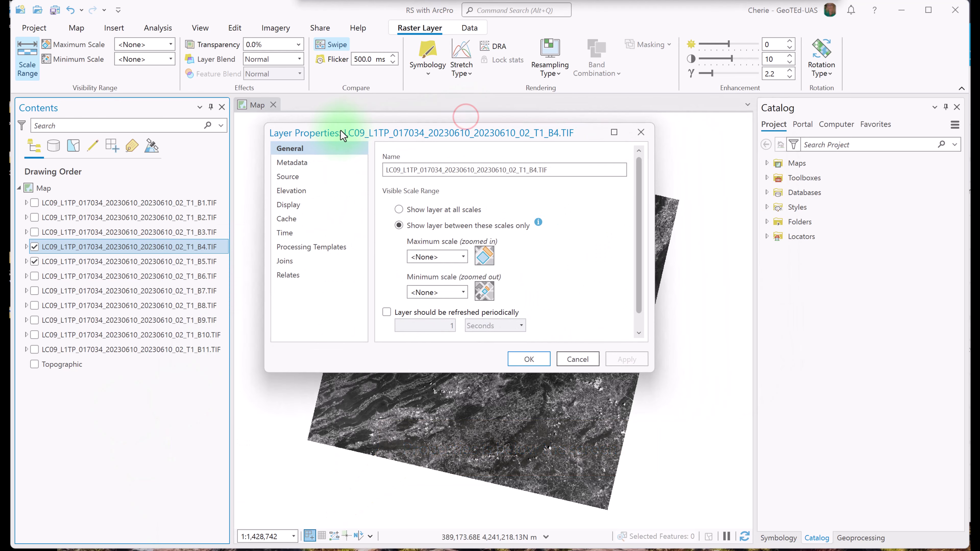
left_click(303, 176)
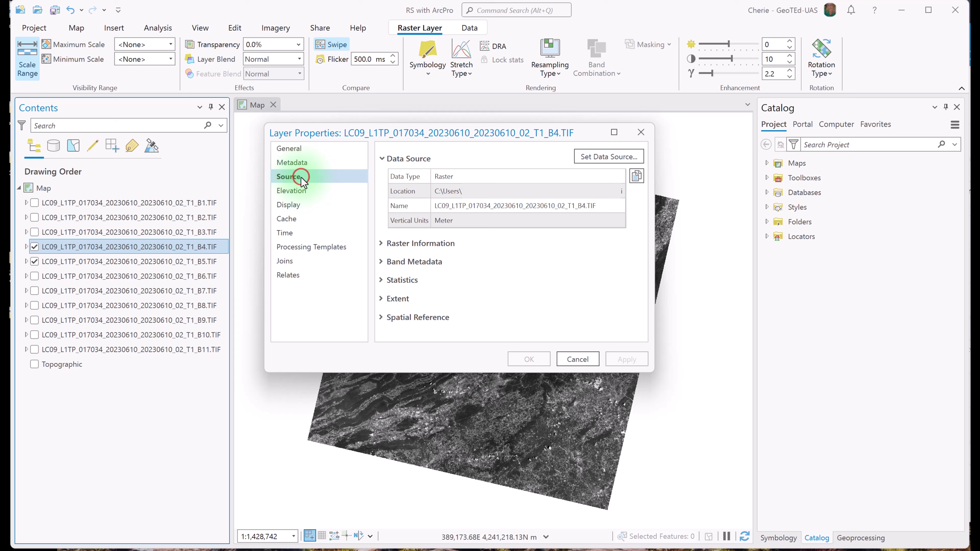
left_click(382, 244)
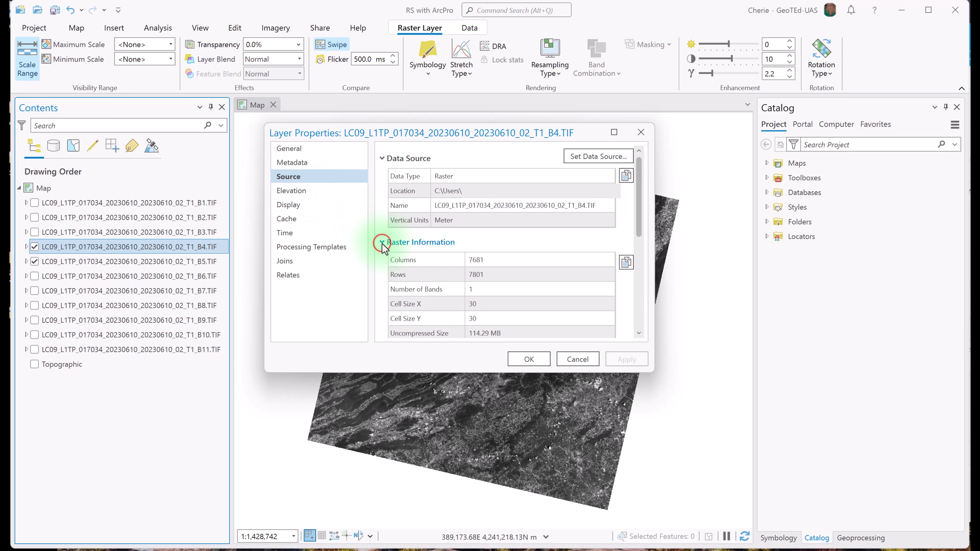
left_click(581, 277)
left_click(633, 288)
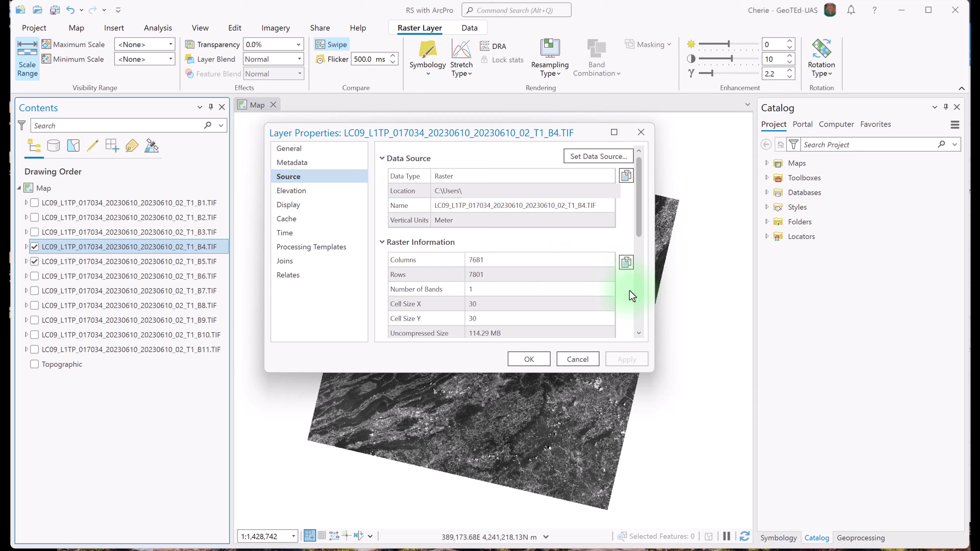
scroll(629, 292, "down", 3)
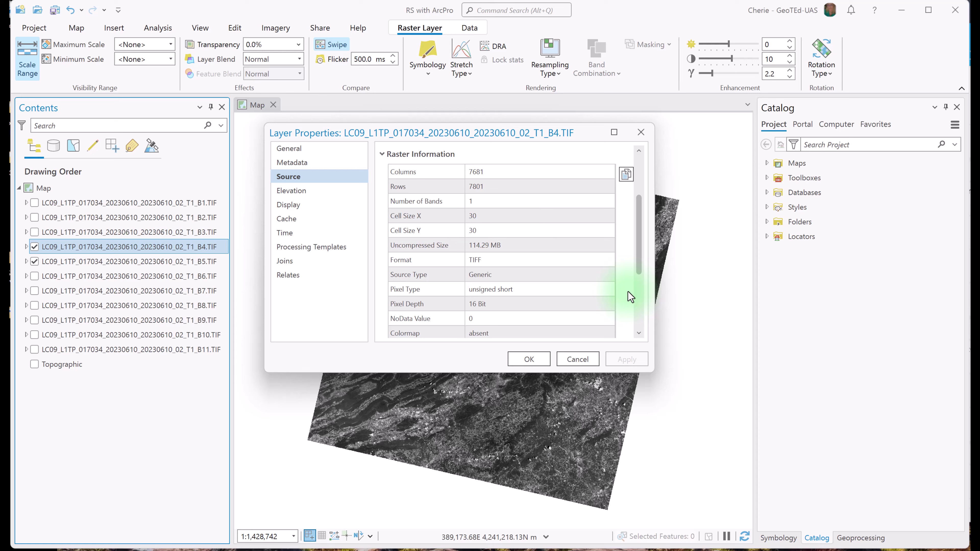
scroll(628, 292, "down", 3)
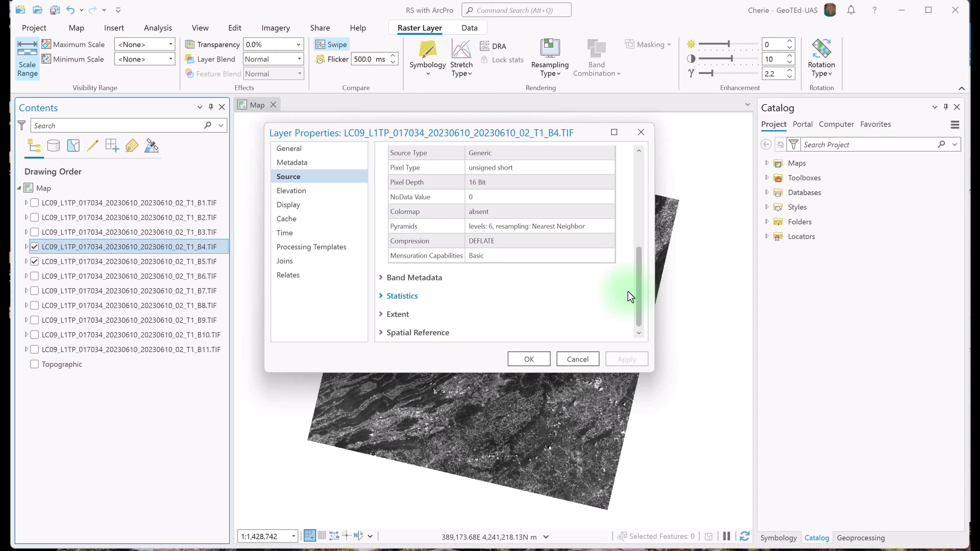
- Review B4's spatial reference, WGS 1984 UTM Zone 17N, then close the properties
left_click(380, 333)
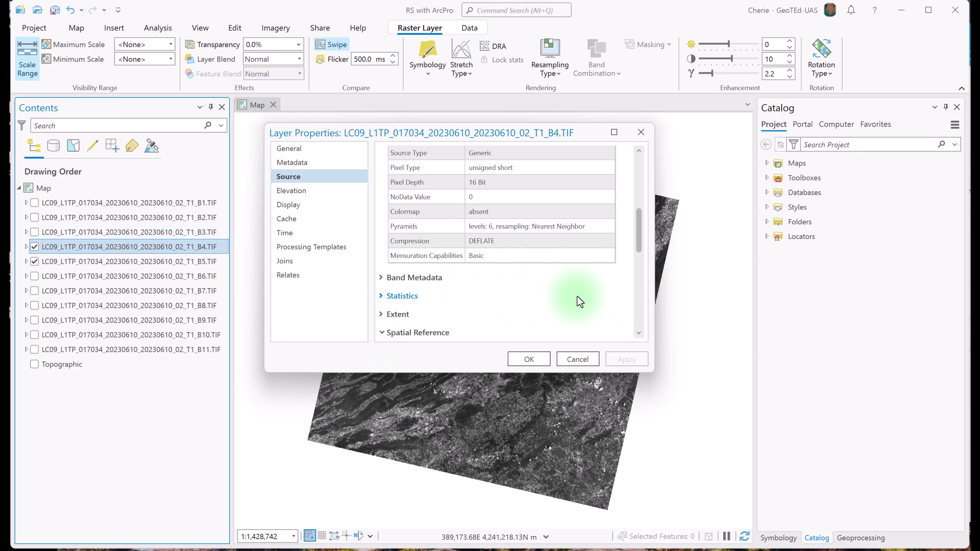
scroll(578, 297, "down", 5)
scroll(577, 296, "down", 3)
scroll(578, 296, "up", 3)
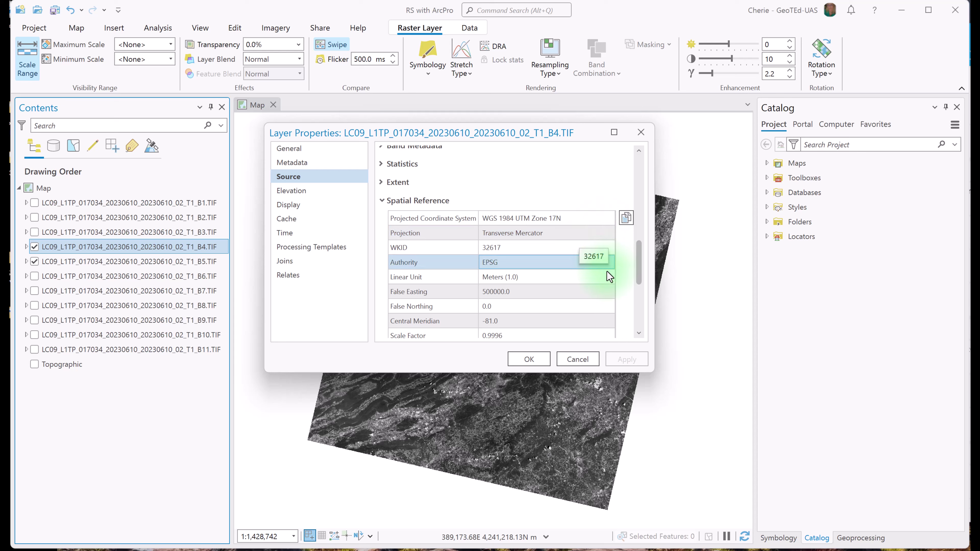
scroll(624, 311, "down", 3)
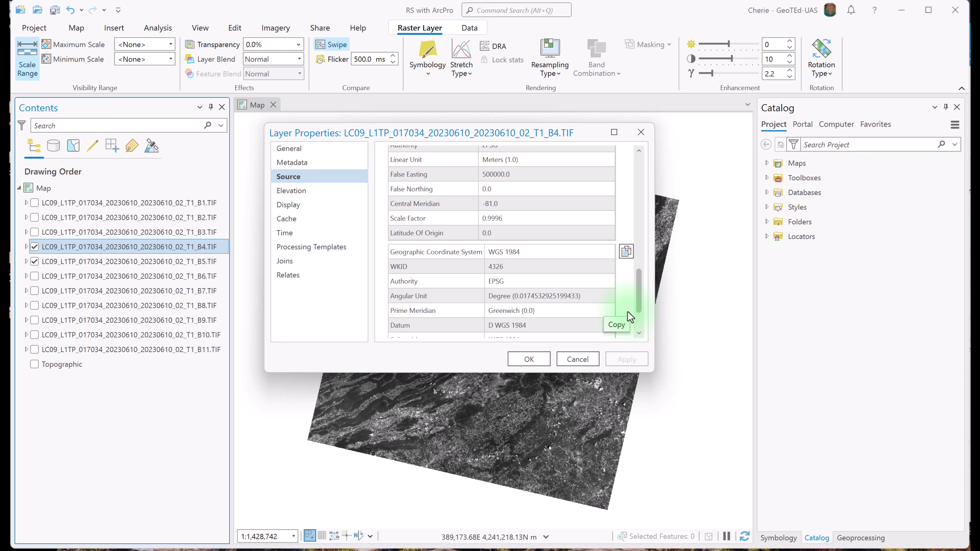
left_click(529, 358)
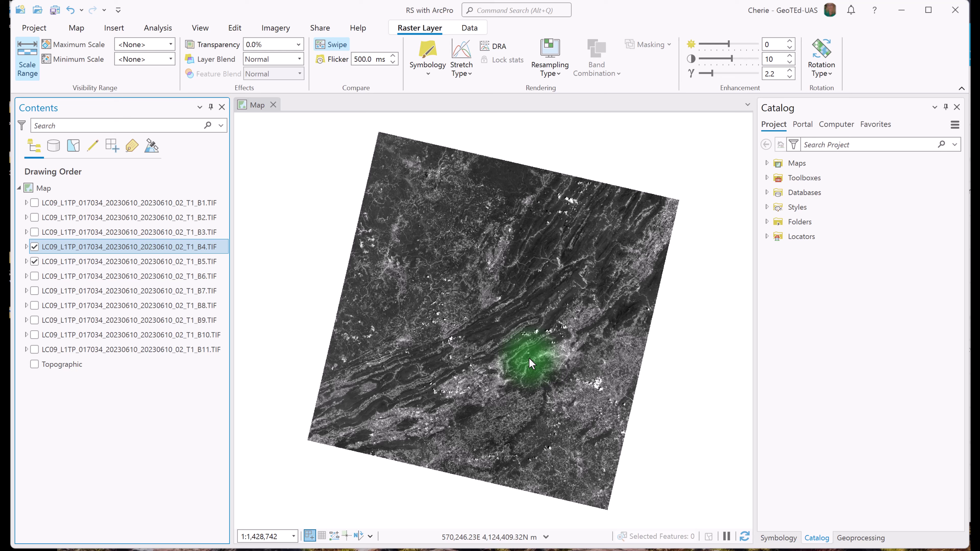
- Show B4's Stretch symbology (Percent Clip 0.250/0.250, gamma 2.2) and list the stretch types
left_click(430, 53)
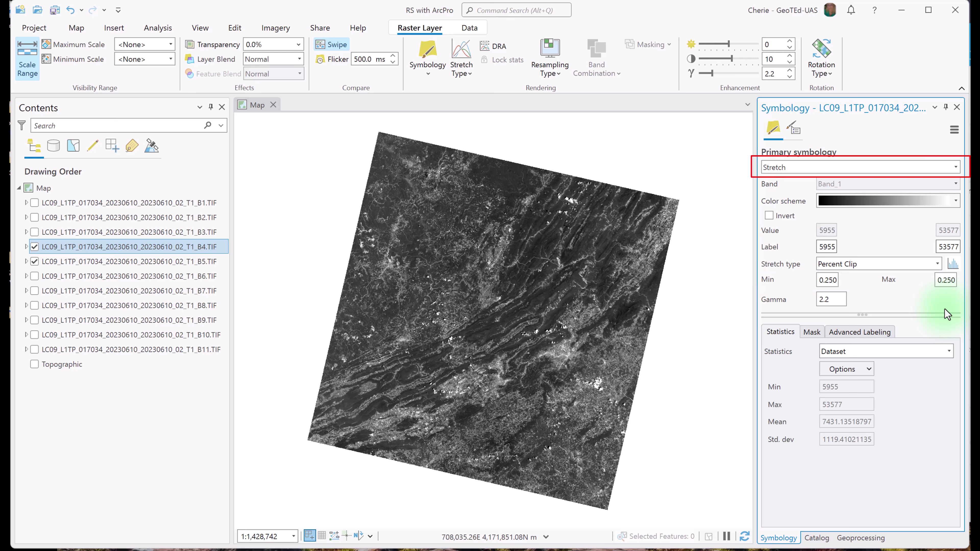
left_click(956, 169)
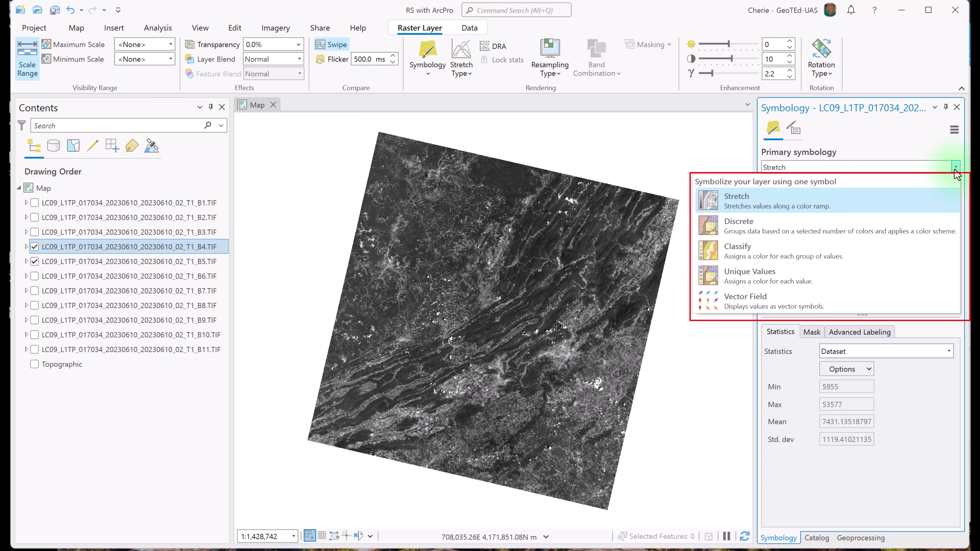
left_click(950, 325)
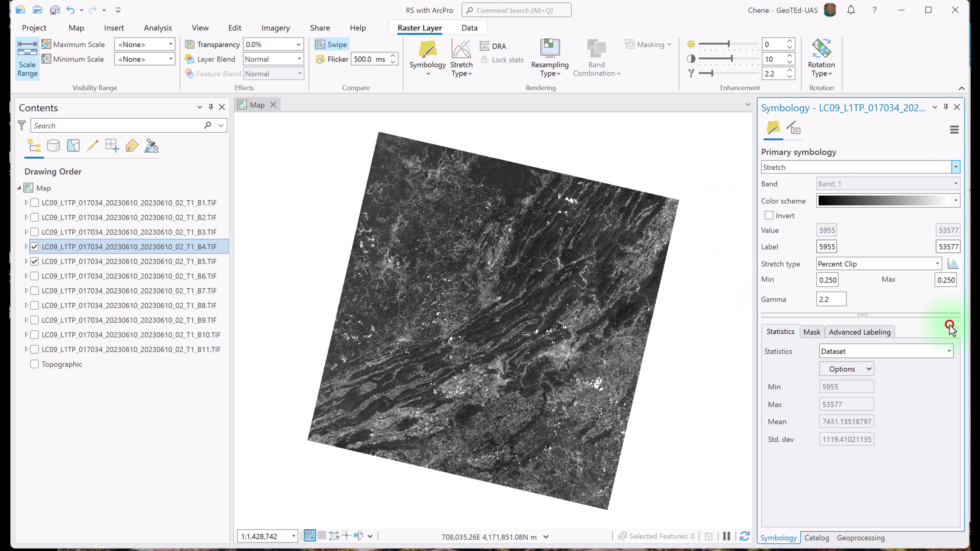
left_click(938, 265)
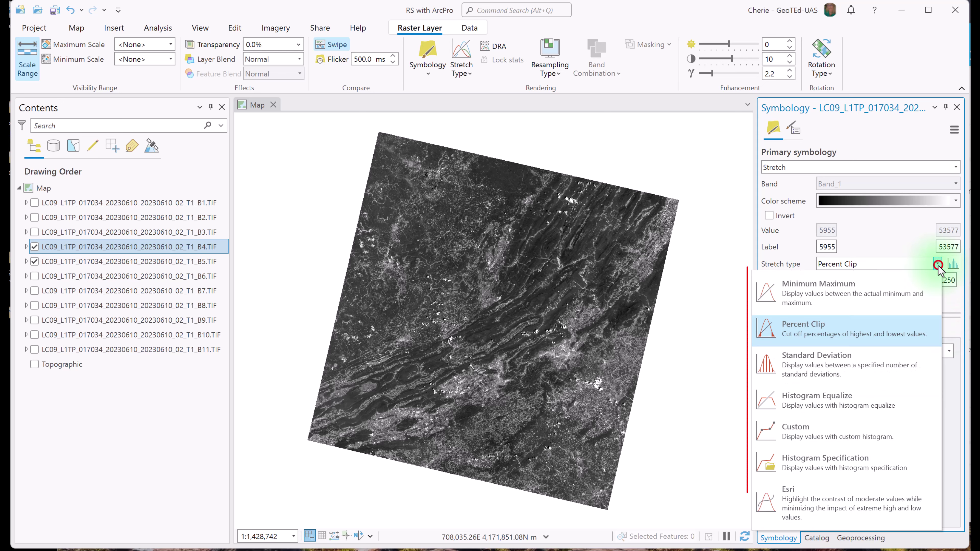